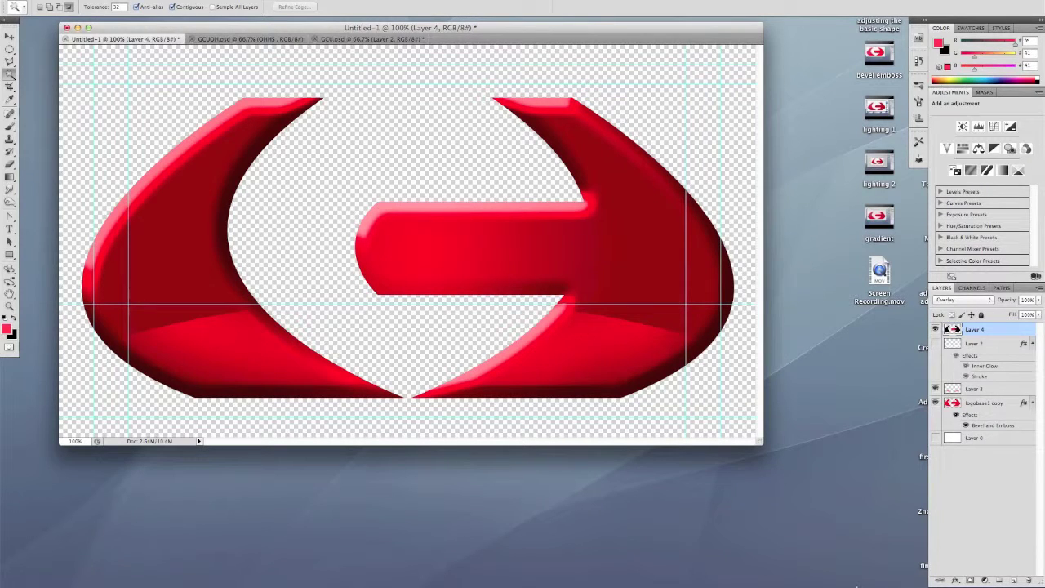
# Create a new layer above Layer 4 and draw an elliptical selection over the lower middle of the logo
pyautogui.click(1015, 581)
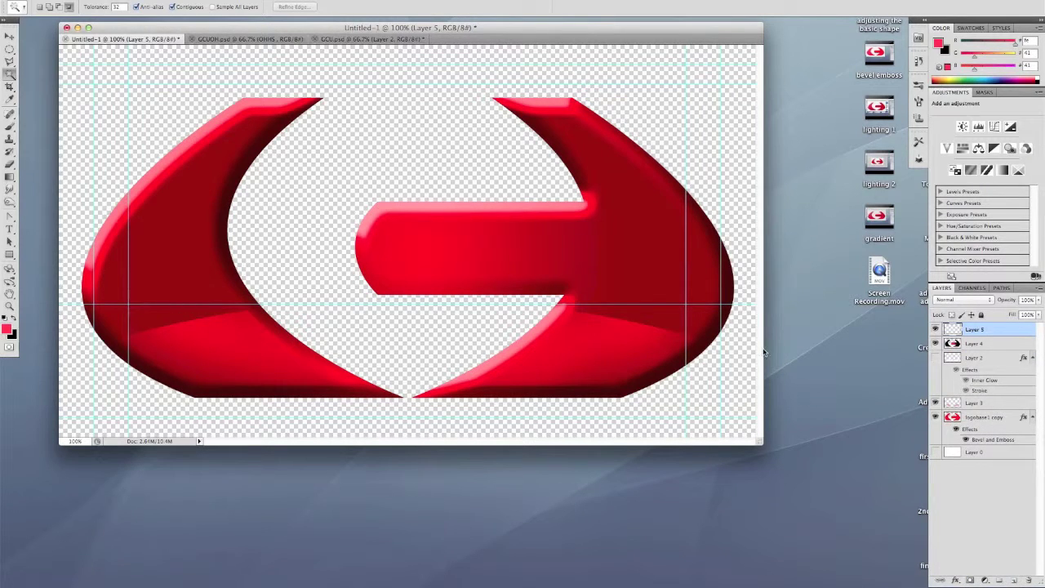
pyautogui.click(10, 49)
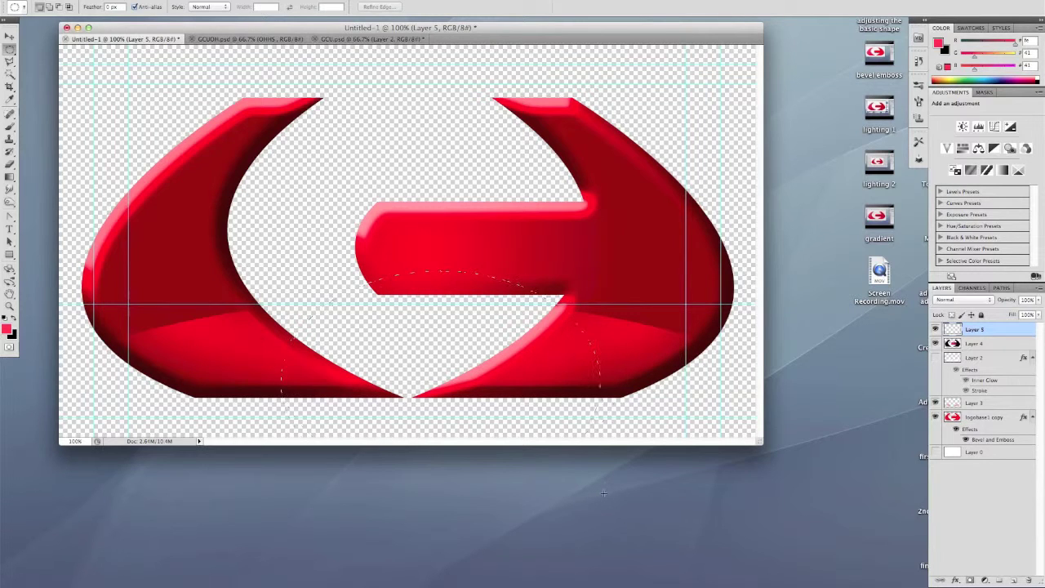
pyautogui.moveTo(603, 493); pyautogui.dragTo(604, 493)
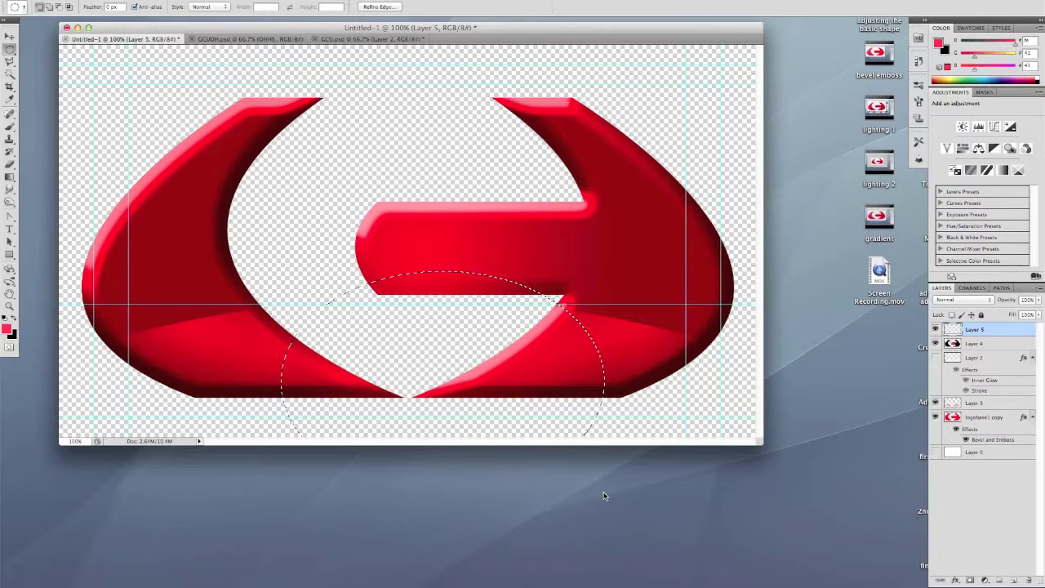
pyautogui.press('super+d')
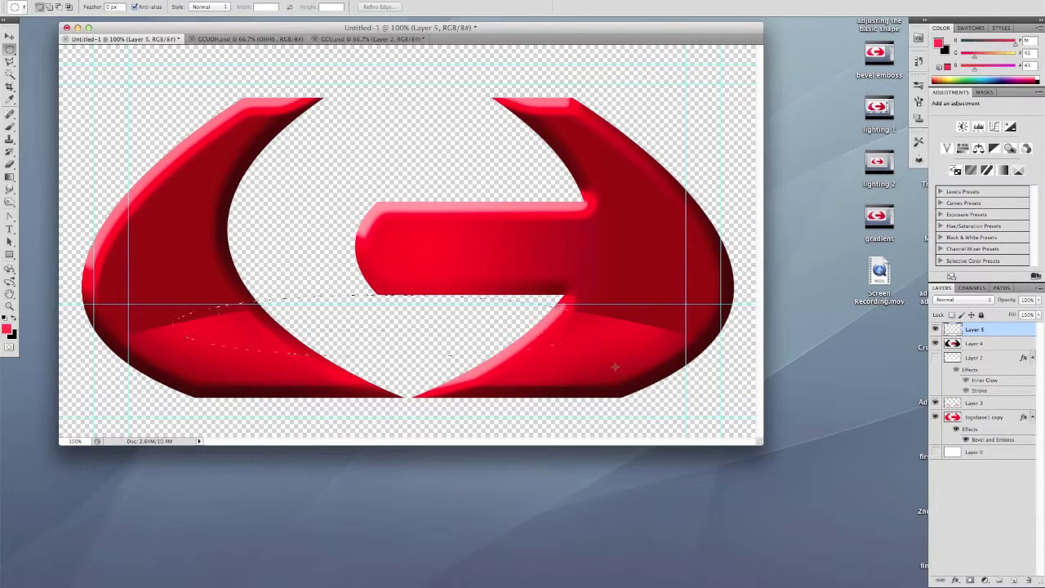
pyautogui.moveTo(173, 295); pyautogui.dragTo(644, 519)
pyautogui.click(478, 388)
pyautogui.moveTo(597, 443); pyautogui.dragTo(609, 452)
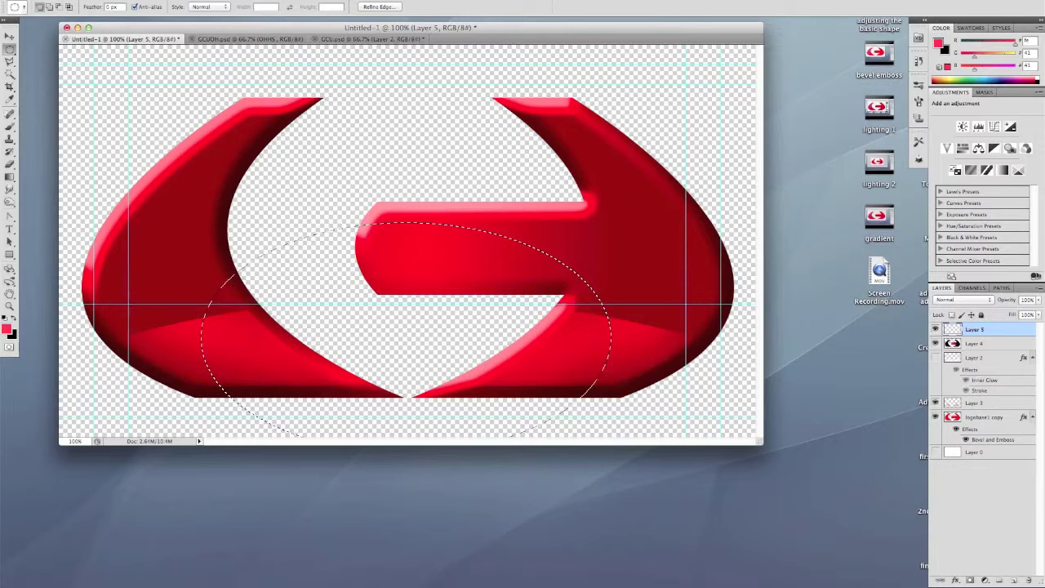
# Fill the elliptical selection with the near-white color #fdfbfb in Normal mode at 100% opacity
pyautogui.click(114, 1)
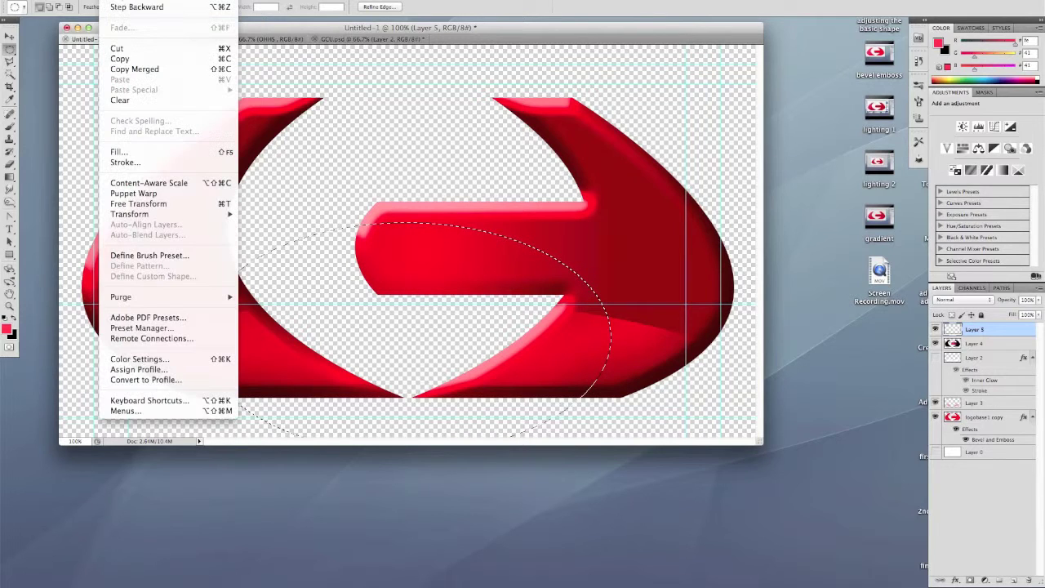
pyautogui.click(141, 153)
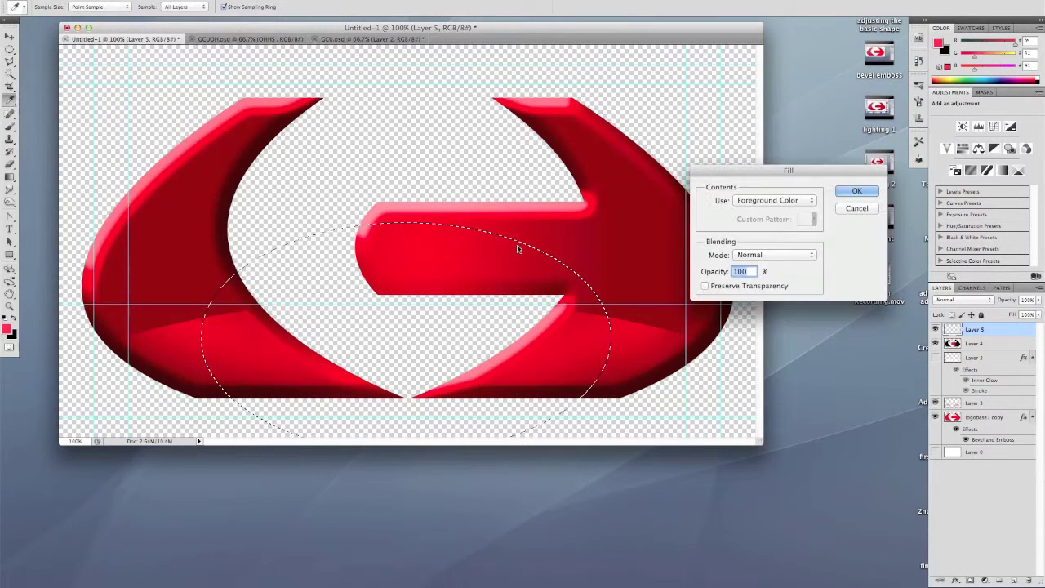
pyautogui.click(812, 204)
pyautogui.click(764, 224)
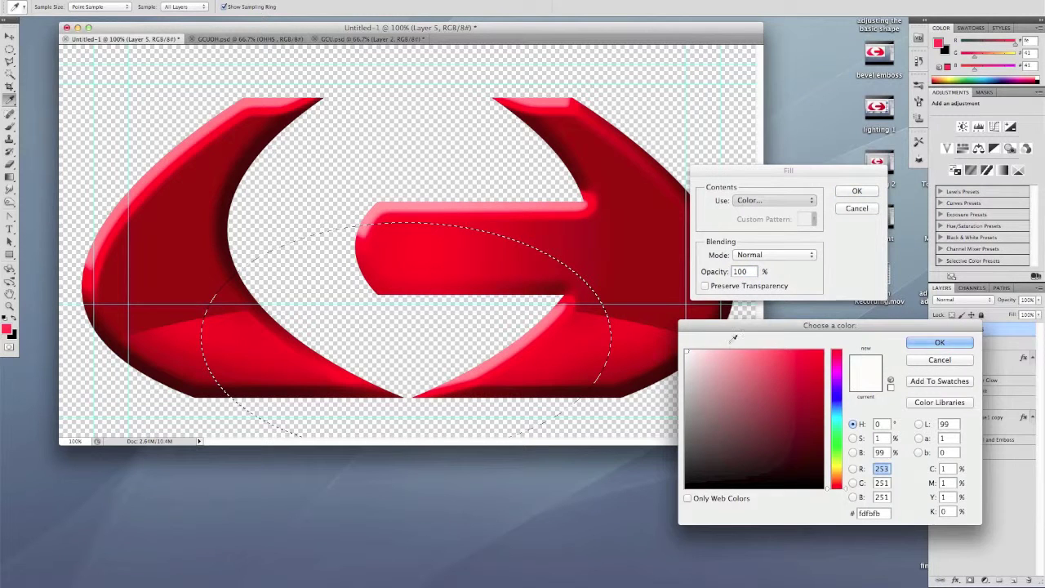
pyautogui.click(917, 343)
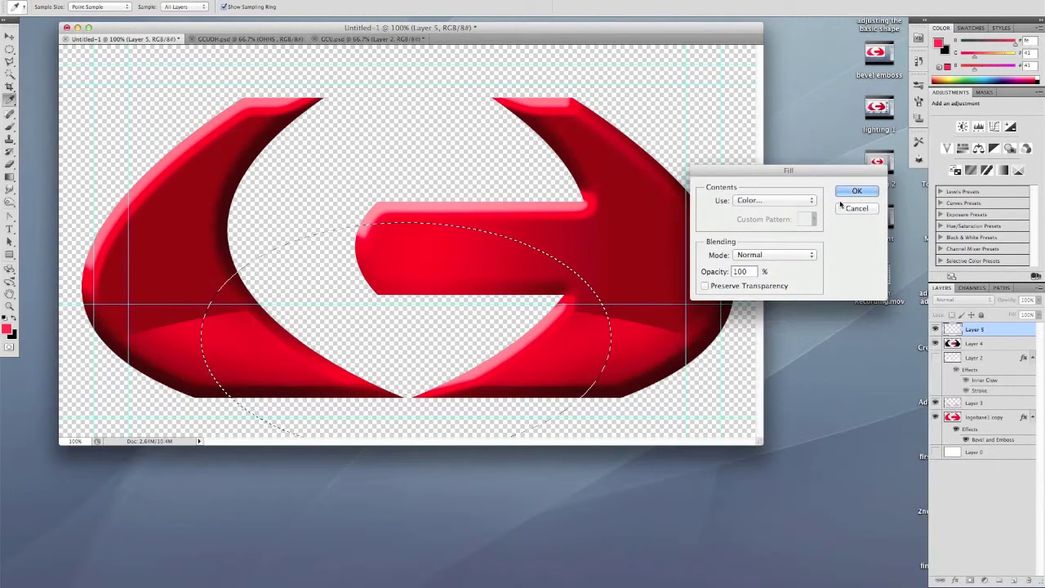
pyautogui.click(843, 190)
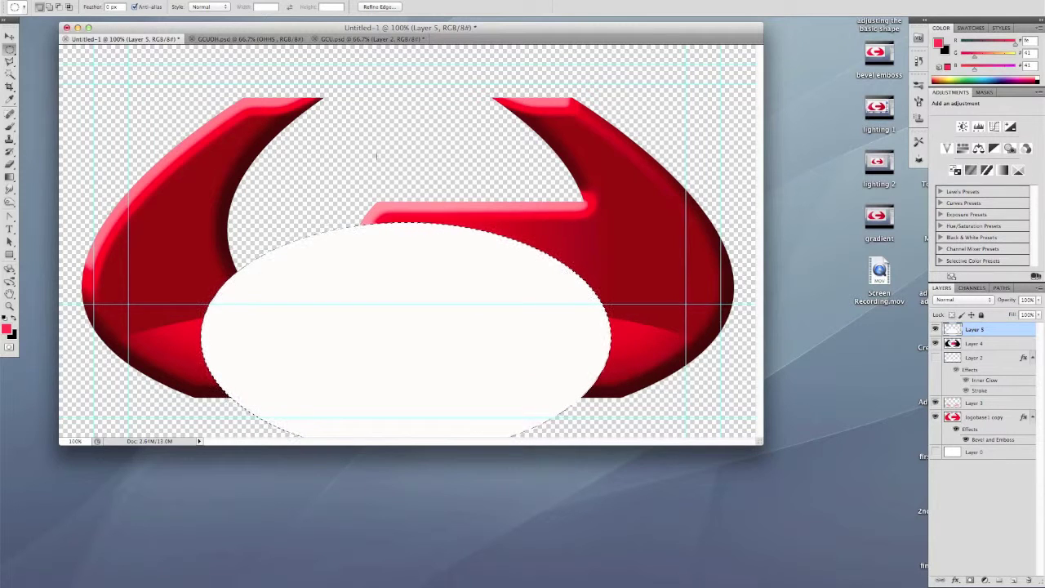
# Apply a Gaussian Blur with a radius of 214.2 pixels to the white ellipse and clear the selection
pyautogui.click(236, 1)
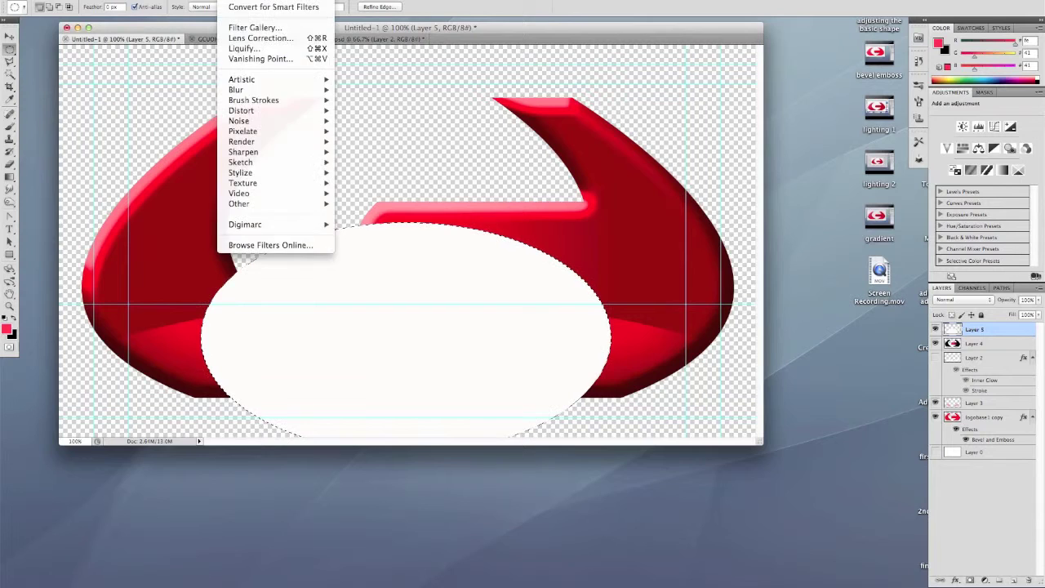
pyautogui.moveTo(255, 100)
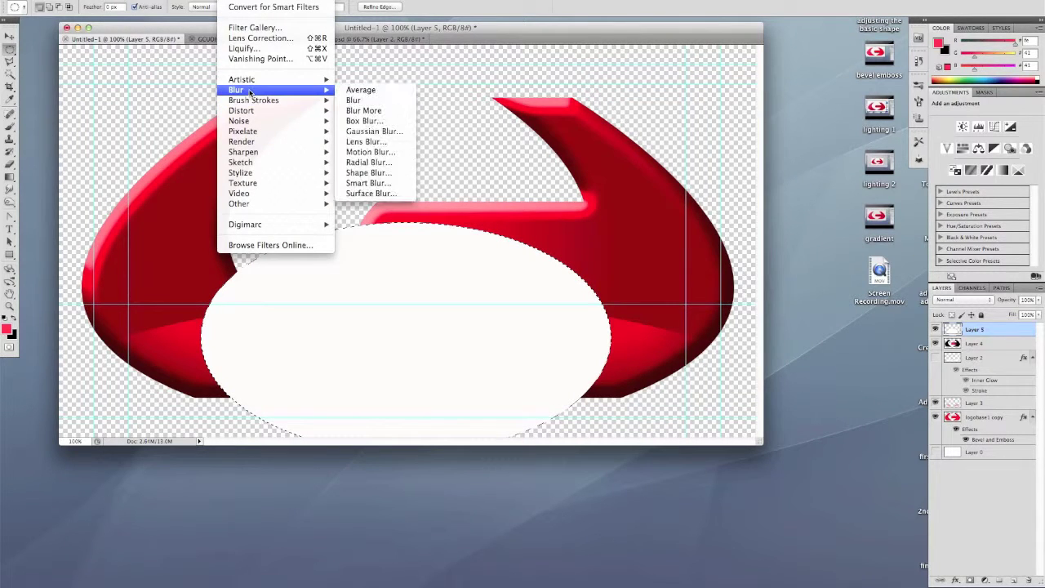
pyautogui.click(384, 132)
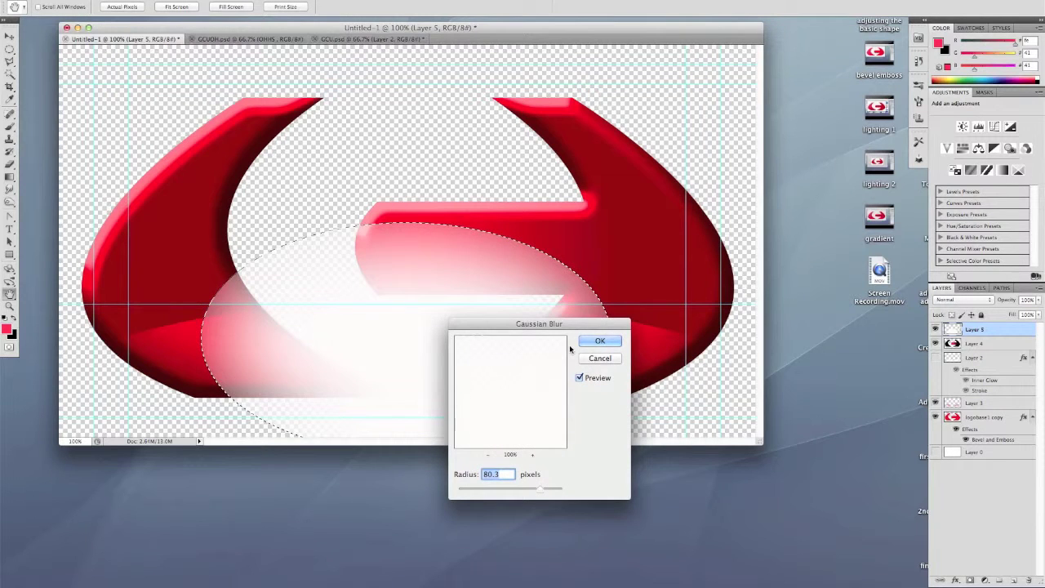
pyautogui.moveTo(581, 327); pyautogui.dragTo(766, 84)
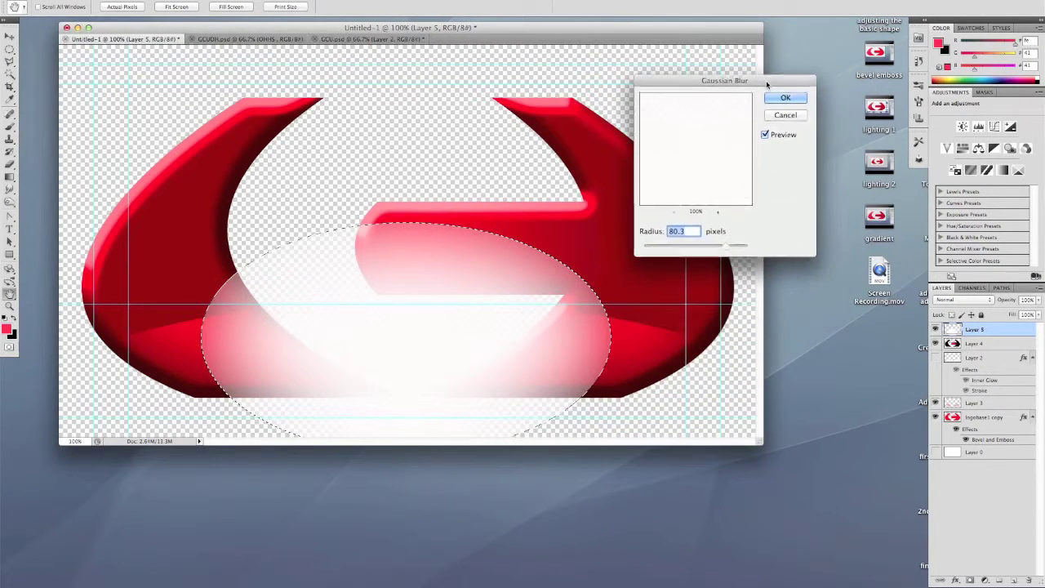
pyautogui.moveTo(728, 246)
pyautogui.mouseDown()
pyautogui.moveTo(707, 248)
pyautogui.moveTo(745, 249)
pyautogui.mouseUp()
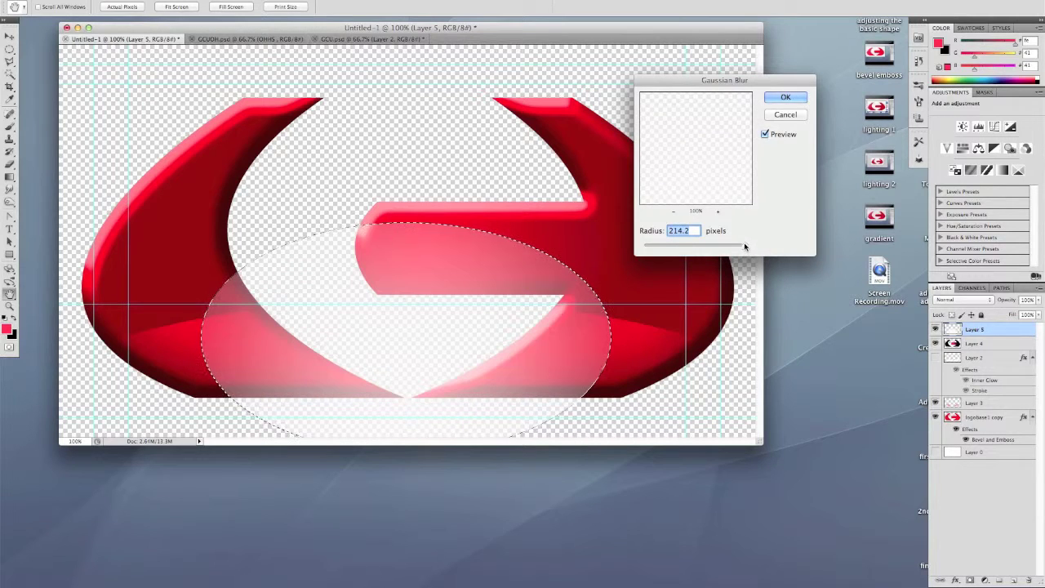
pyautogui.press('Return')
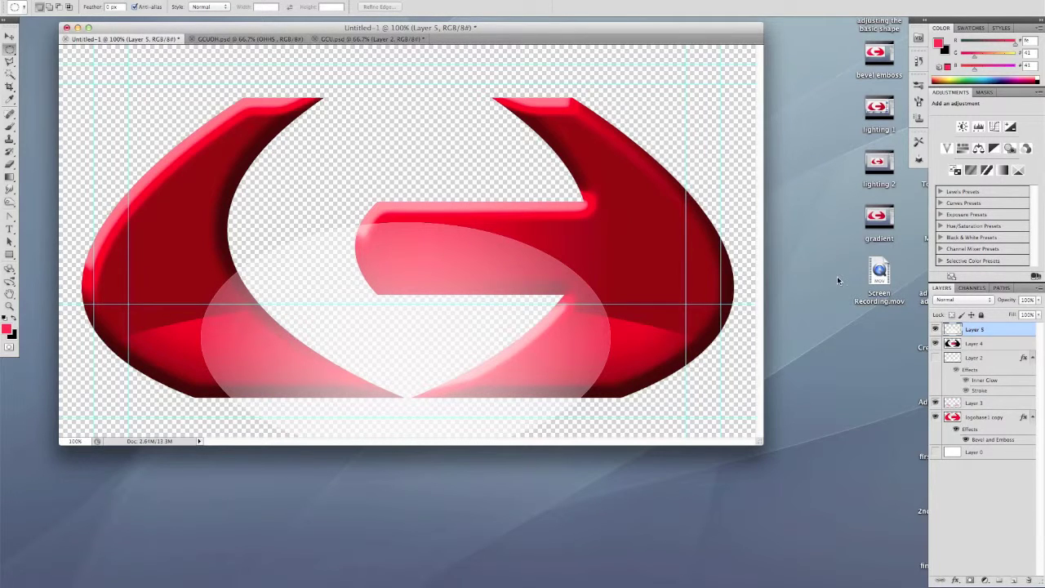
# Lower the blurred ellipse layer's fill to 30%
pyautogui.click(1039, 314)
pyautogui.moveTo(1035, 327); pyautogui.dragTo(1003, 327)
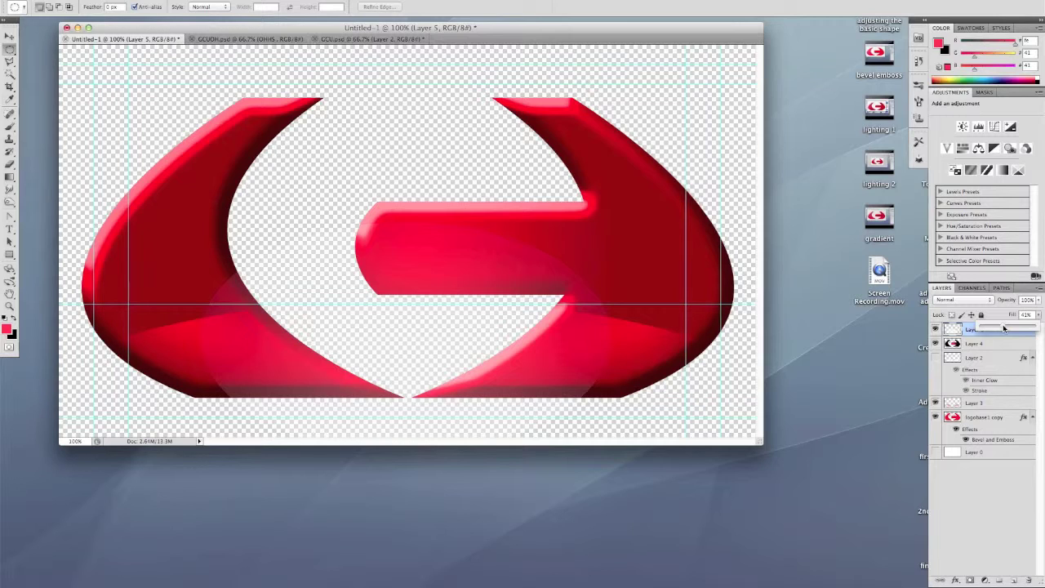
pyautogui.moveTo(1003, 326)
pyautogui.mouseDown()
pyautogui.moveTo(1012, 327)
pyautogui.moveTo(997, 327)
pyautogui.mouseUp()
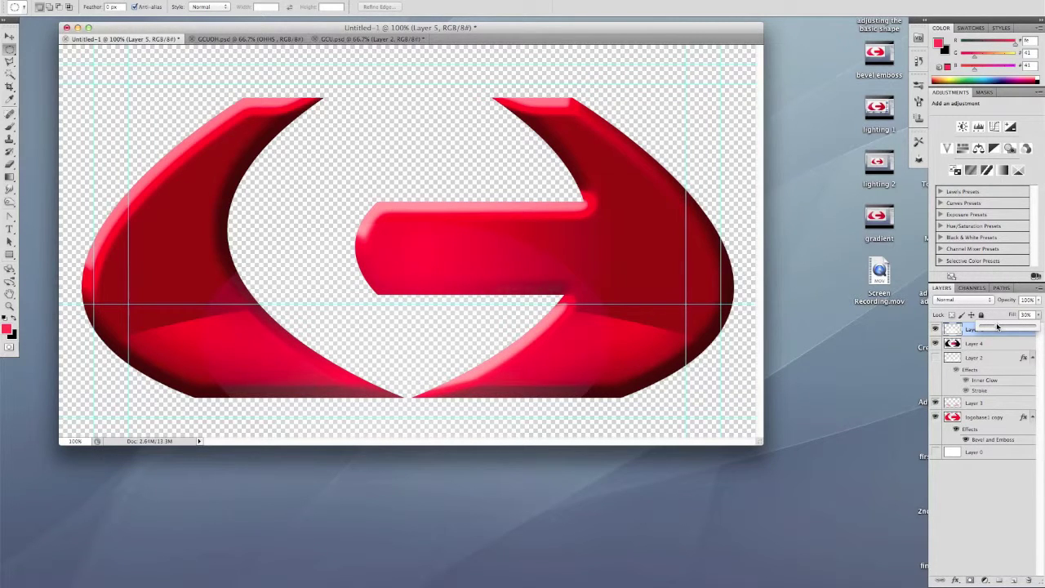
pyautogui.click(960, 500)
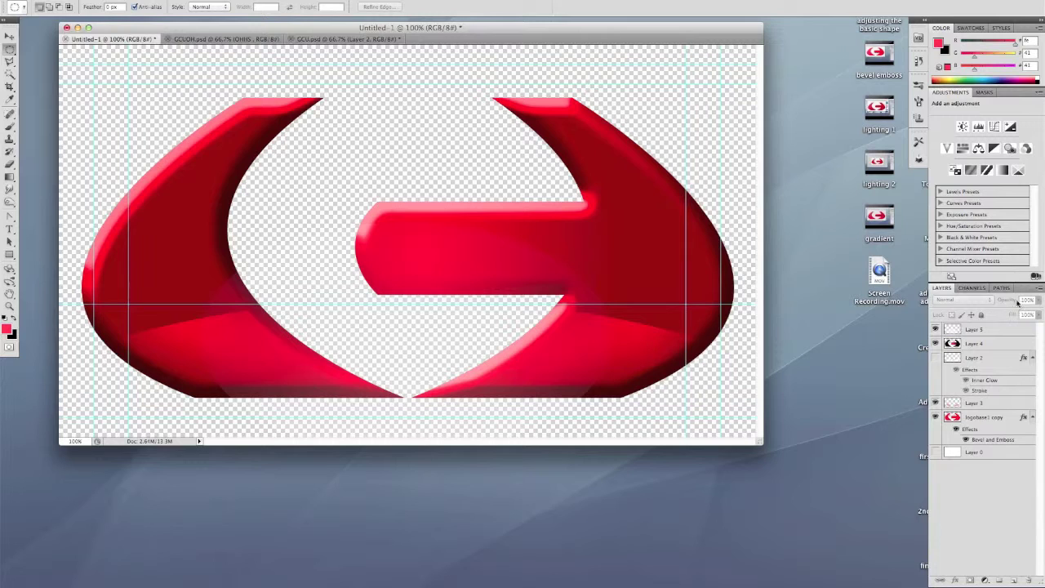
# Delete Layer 5 with the blurred ellipse
pyautogui.click(1001, 332)
pyautogui.moveTo(1000, 331); pyautogui.dragTo(1013, 581)
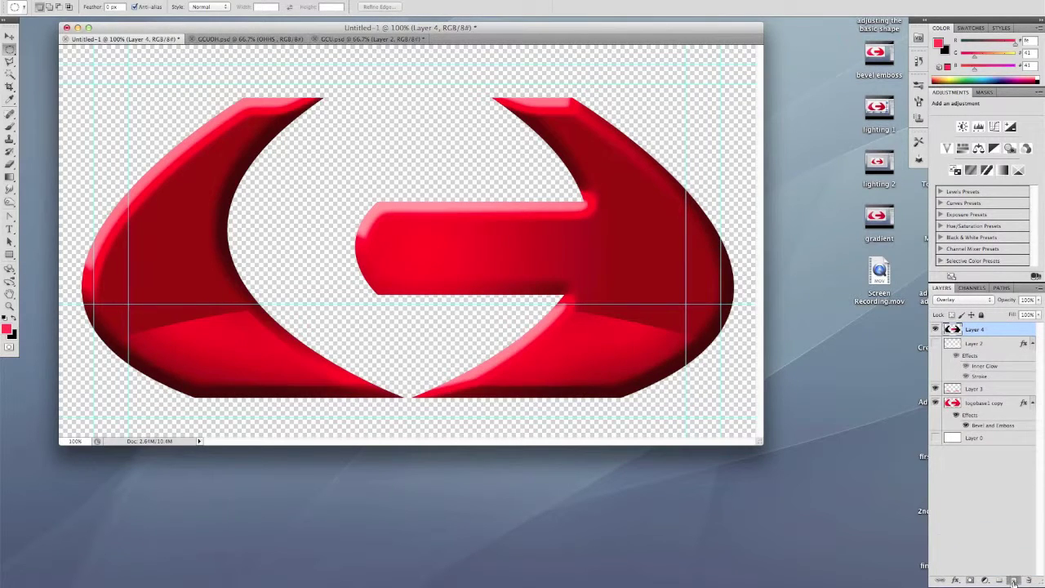
# Create a new layer above Layer 4 and draw a large elliptical selection covering the logo except its upper tips
pyautogui.click(1013, 581)
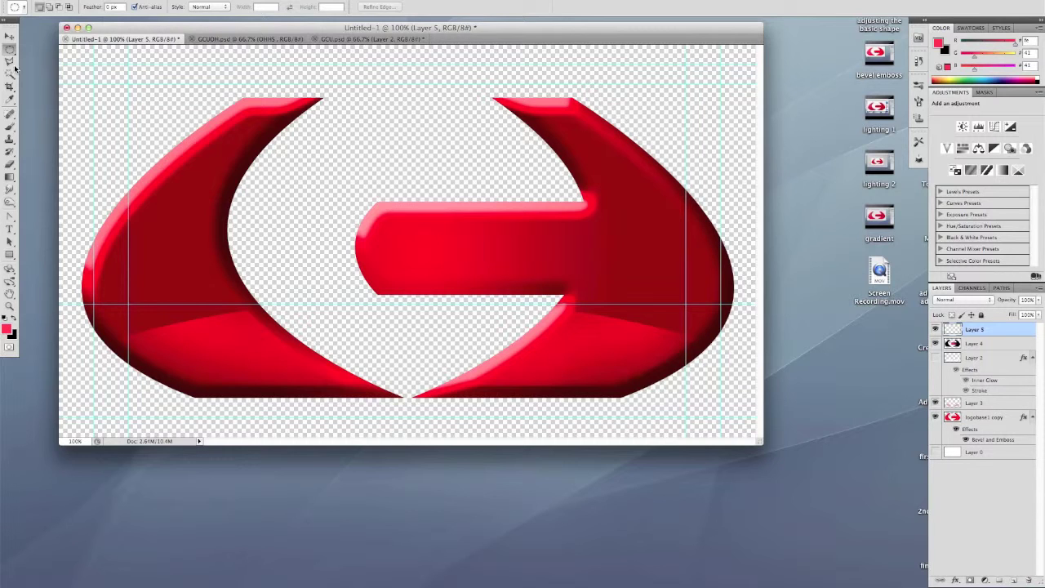
pyautogui.moveTo(260, 317); pyautogui.dragTo(453, 397)
pyautogui.moveTo(686, 489); pyautogui.dragTo(735, 527)
pyautogui.click(560, 370)
pyautogui.moveTo(80, 117); pyautogui.dragTo(363, 290)
pyautogui.moveTo(489, 376); pyautogui.dragTo(737, 466)
# Fill the large elliptical selection with the custom near-white color at 100% opacity
pyautogui.click(114, 2)
pyautogui.click(145, 155)
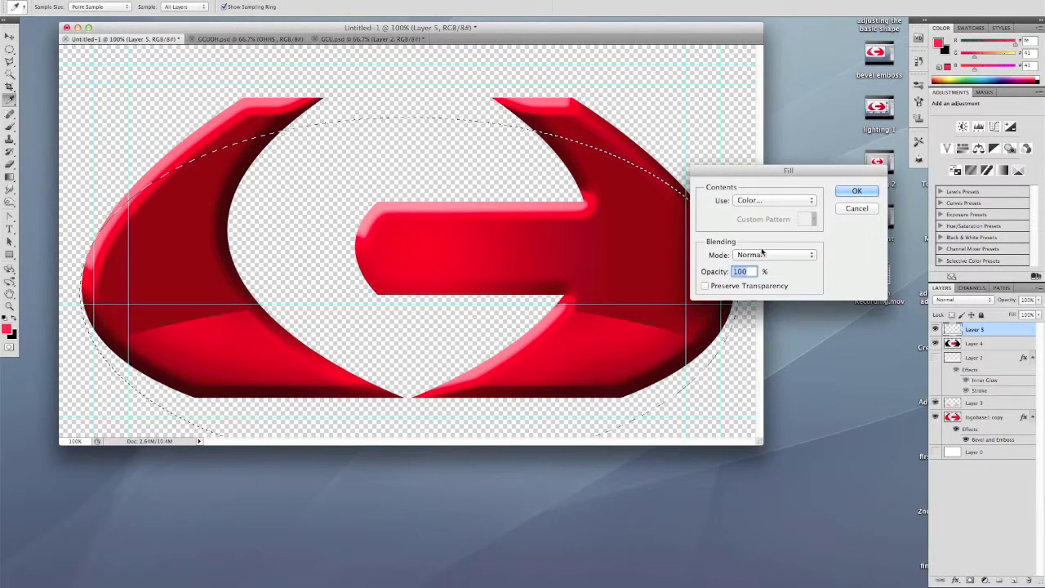
pyautogui.click(776, 200)
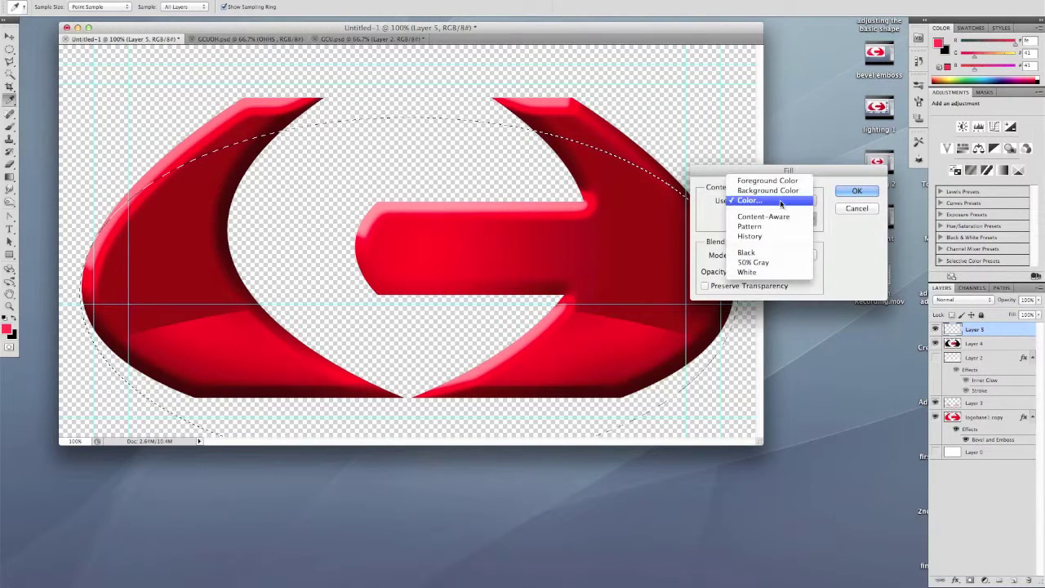
pyautogui.click(850, 193)
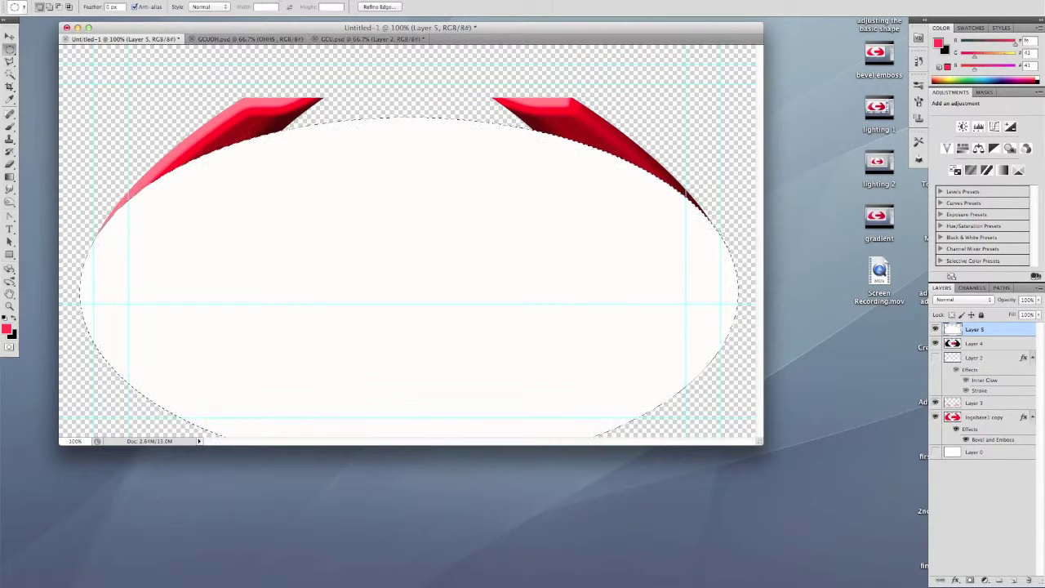
# Apply a Gaussian Blur with a radius of 250 pixels to the large white ellipse and deselect it
pyautogui.click(232, 2)
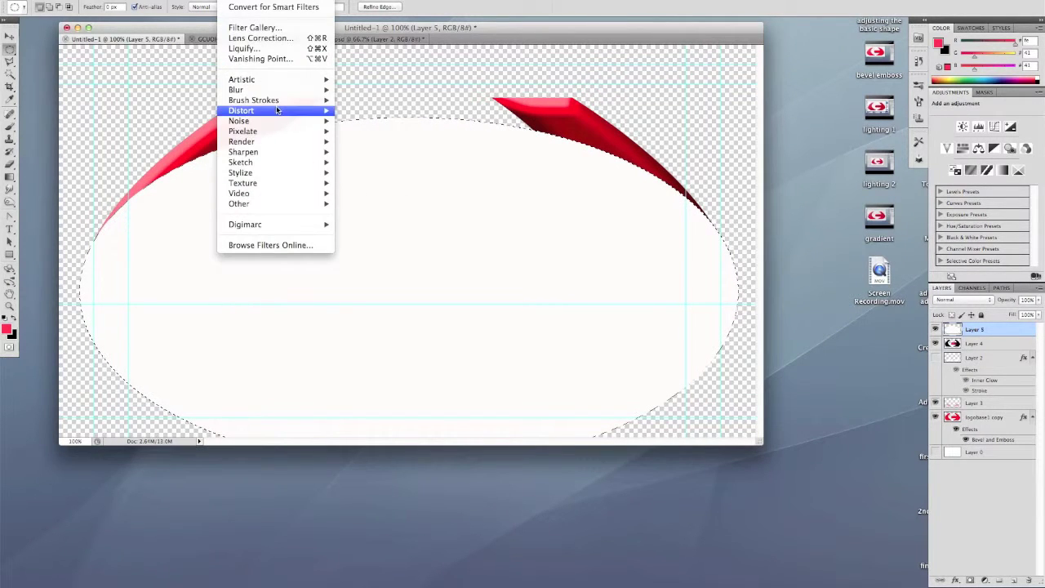
pyautogui.moveTo(322, 90)
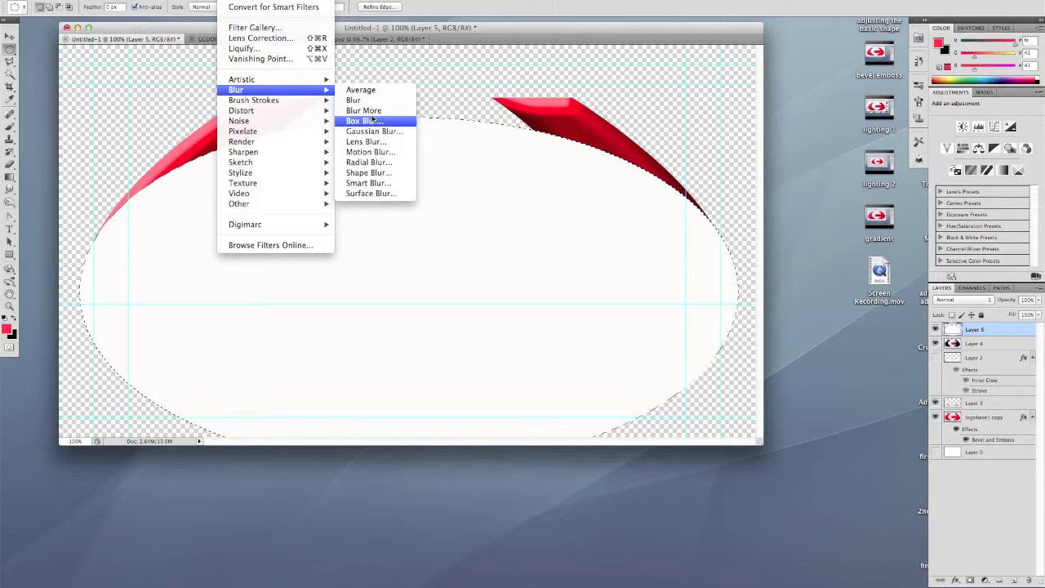
pyautogui.click(381, 131)
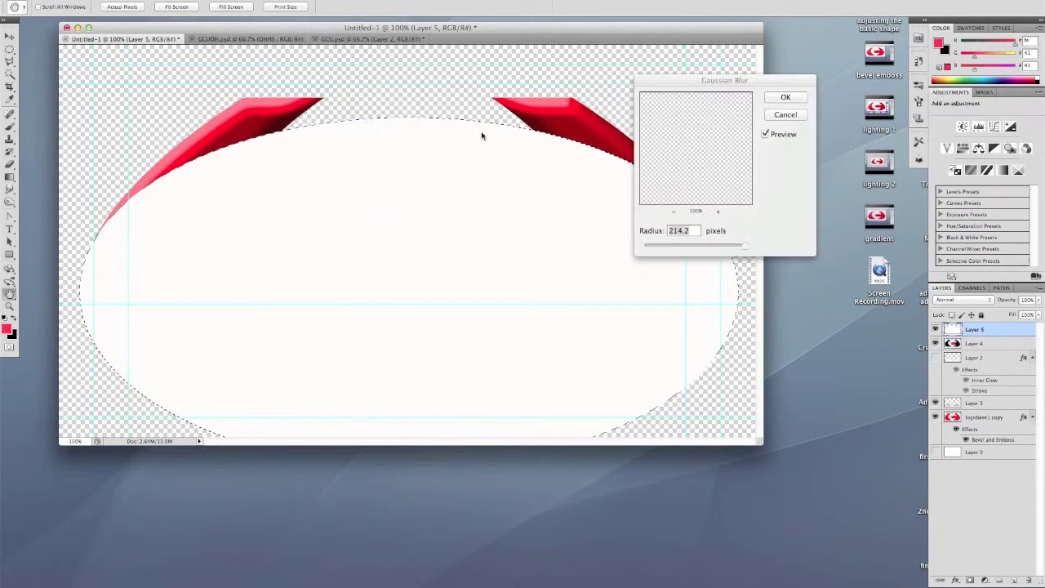
pyautogui.moveTo(745, 245); pyautogui.dragTo(749, 246)
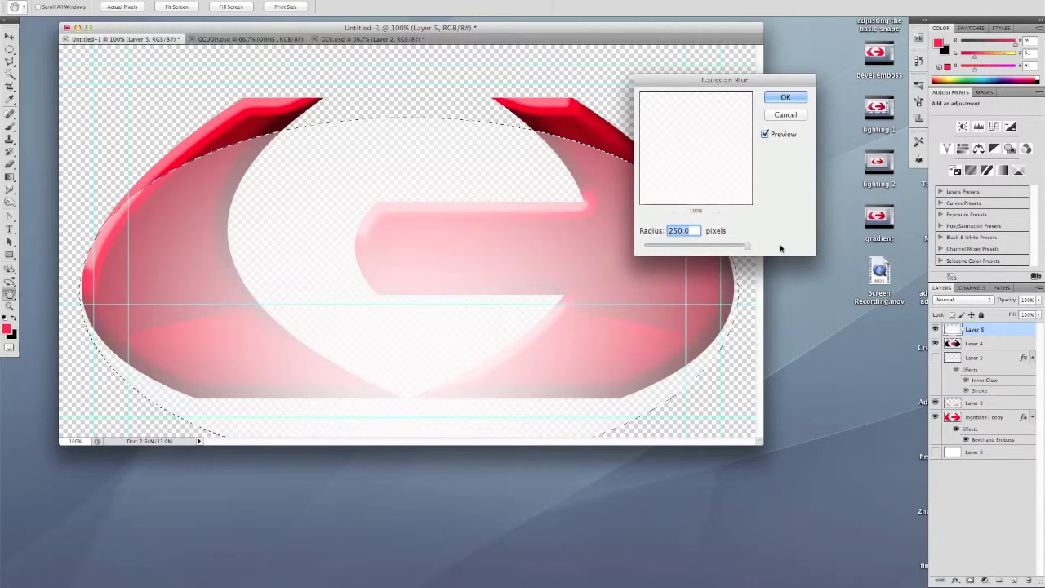
pyautogui.click(783, 99)
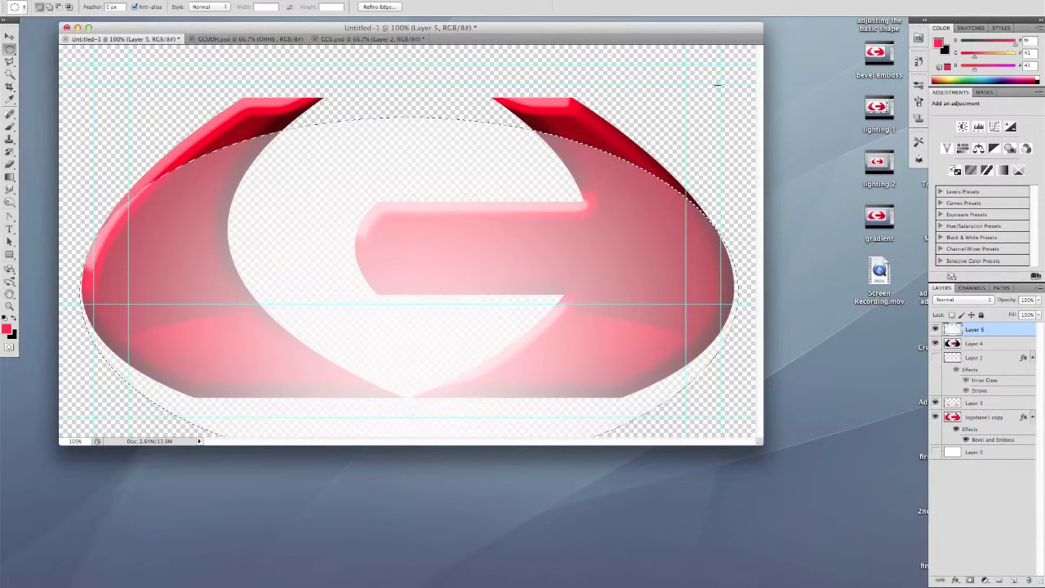
pyautogui.press('super+d')
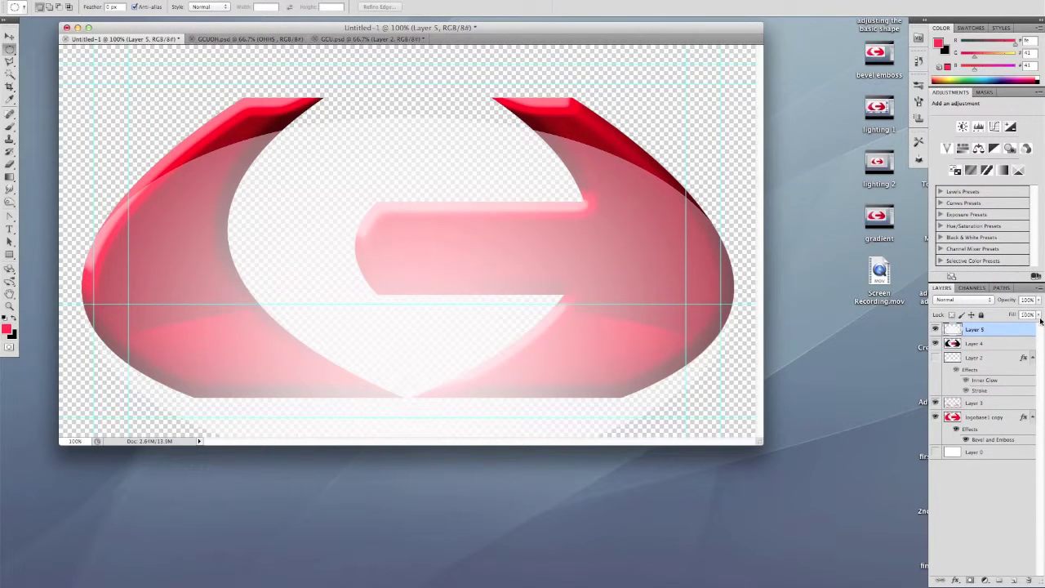
# Reduce Layer 5's fill to 30% so the white ellipse becomes a subtle highlight
pyautogui.click(1039, 315)
pyautogui.moveTo(1038, 315); pyautogui.dragTo(1009, 329)
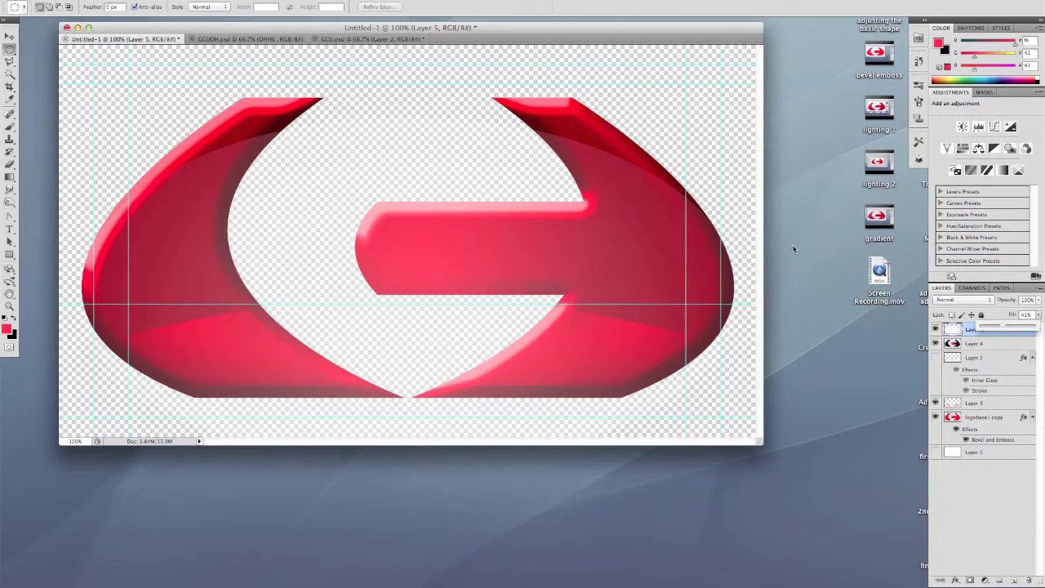
pyautogui.moveTo(1003, 328); pyautogui.dragTo(993, 328)
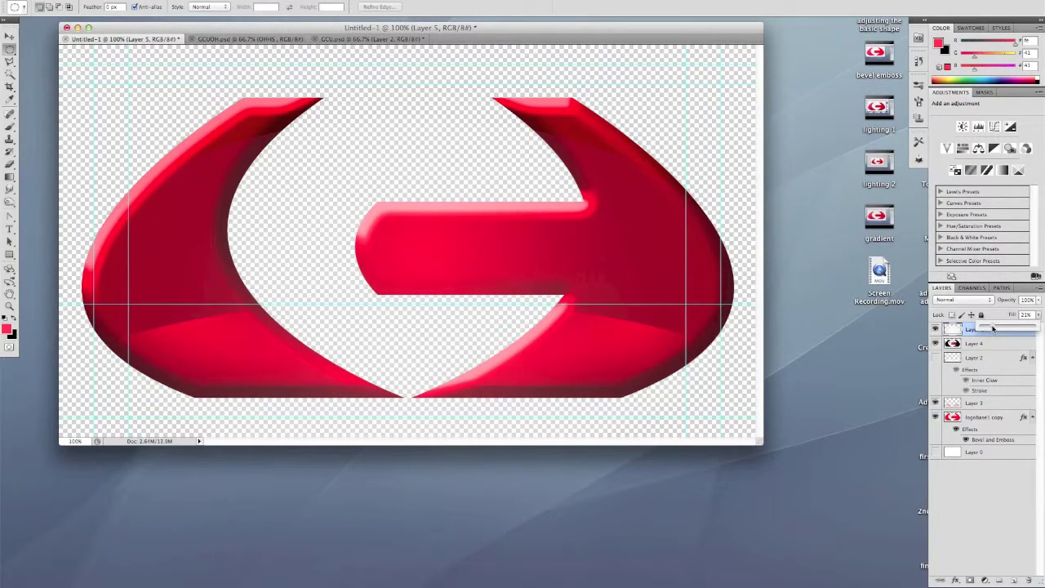
pyautogui.moveTo(992, 328); pyautogui.dragTo(998, 328)
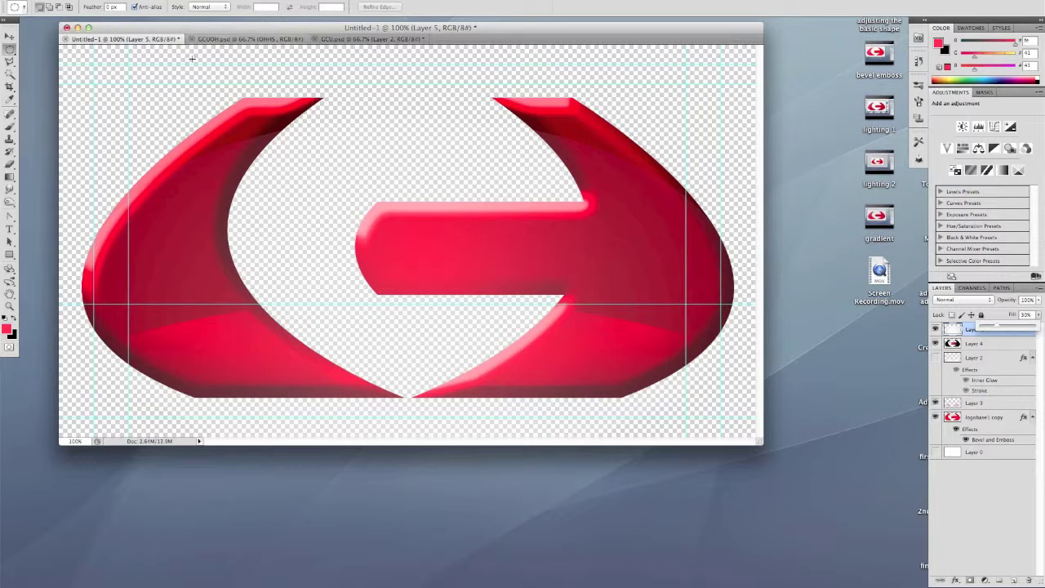
# Soften the highlight's upper edge on Layer 5 with the Eraser tool and select the logobase1 copy layer
pyautogui.click(11, 163)
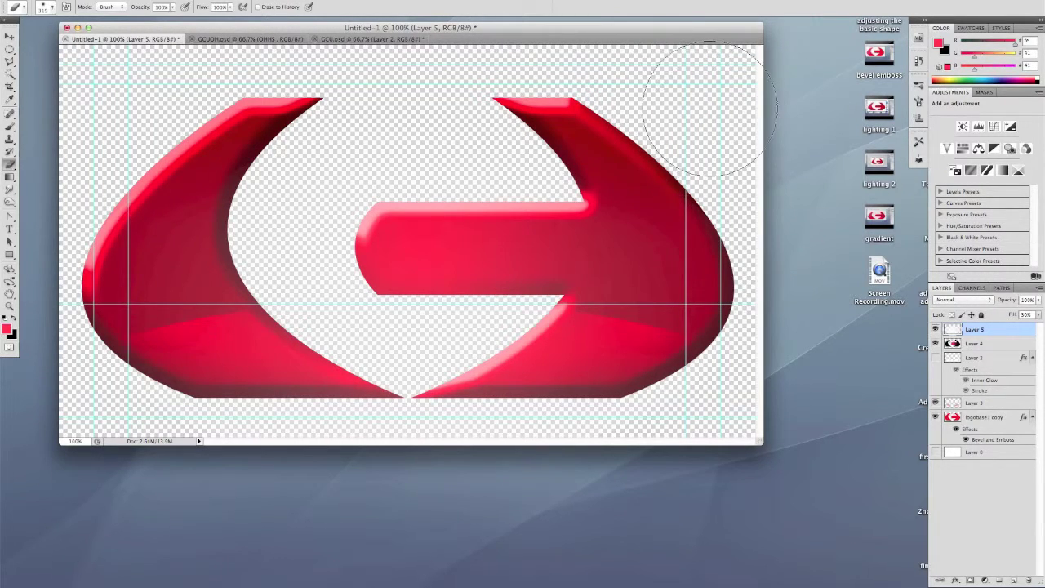
pyautogui.click(1004, 418)
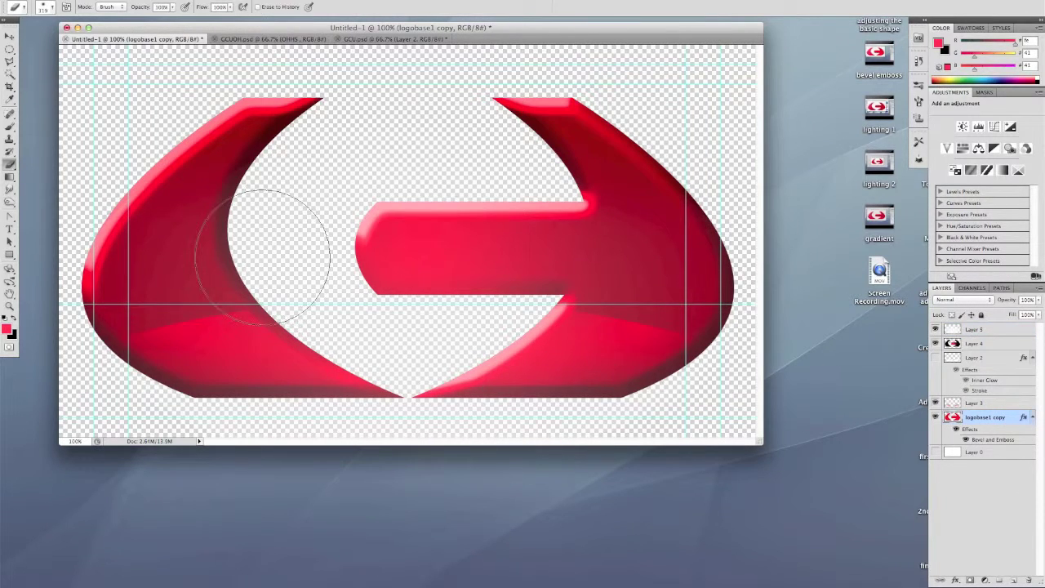
# Clear Layer 5's highlight outside the logo using a Magic Wand selection of logobase1 copy's transparent surroundings, and remove the selection
pyautogui.click(10, 74)
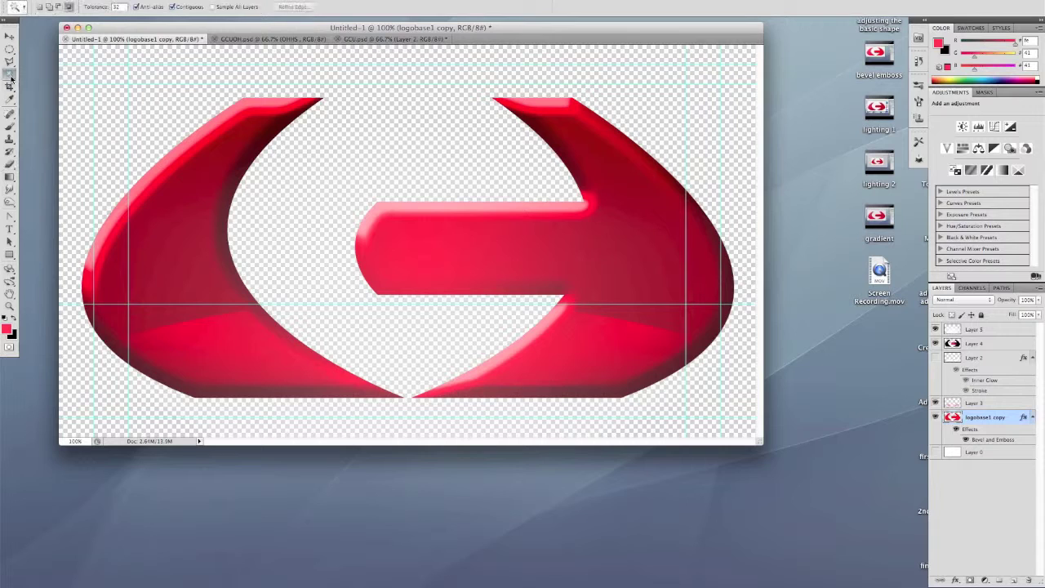
pyautogui.click(104, 91)
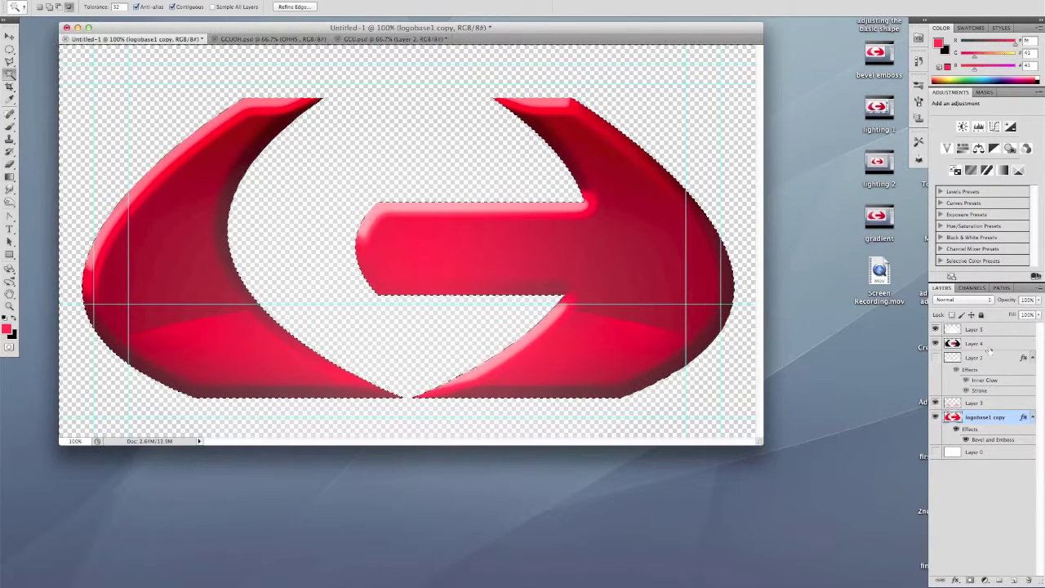
pyautogui.click(994, 328)
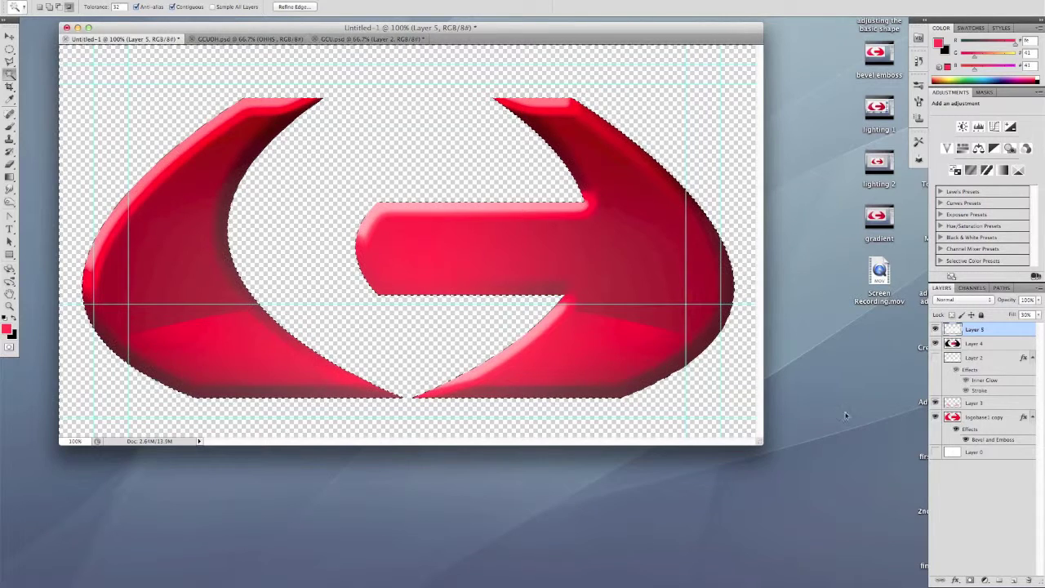
pyautogui.press('super+d')
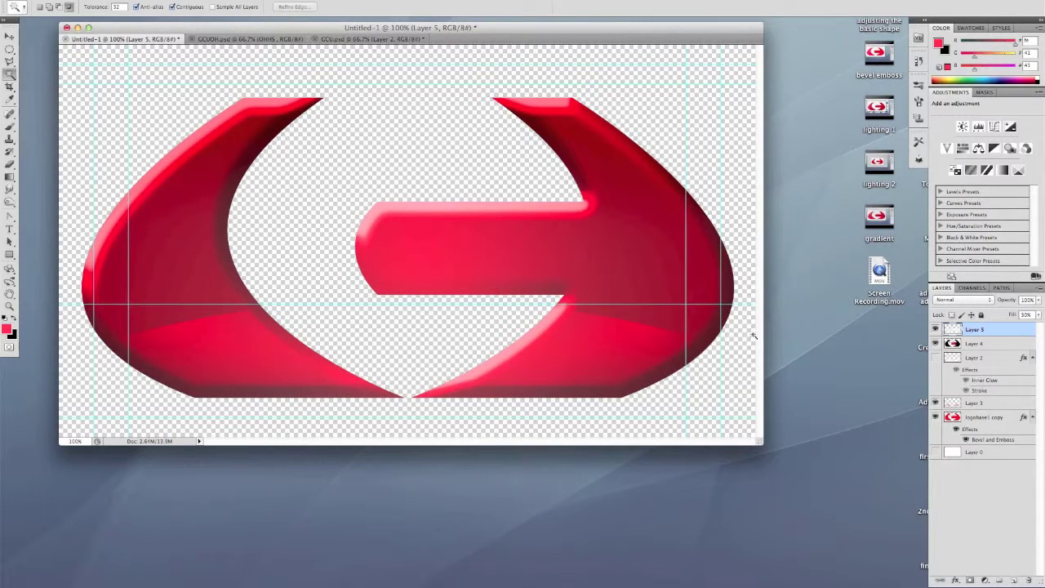
# Compare the logo with and without the Layer 5 highlight by toggling that layer's visibility, leaving it shown
pyautogui.click(934, 329)
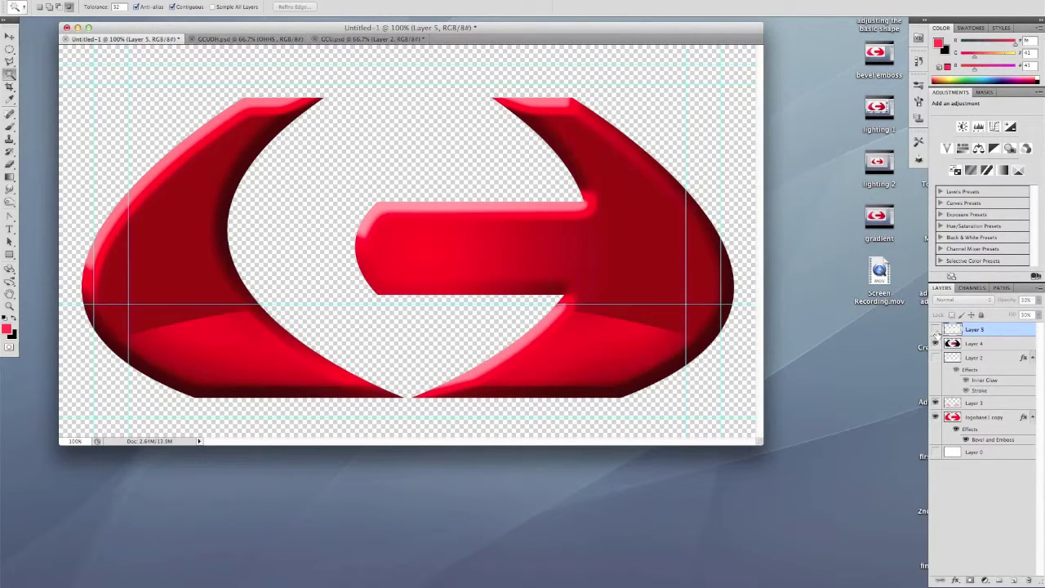
pyautogui.click(935, 330)
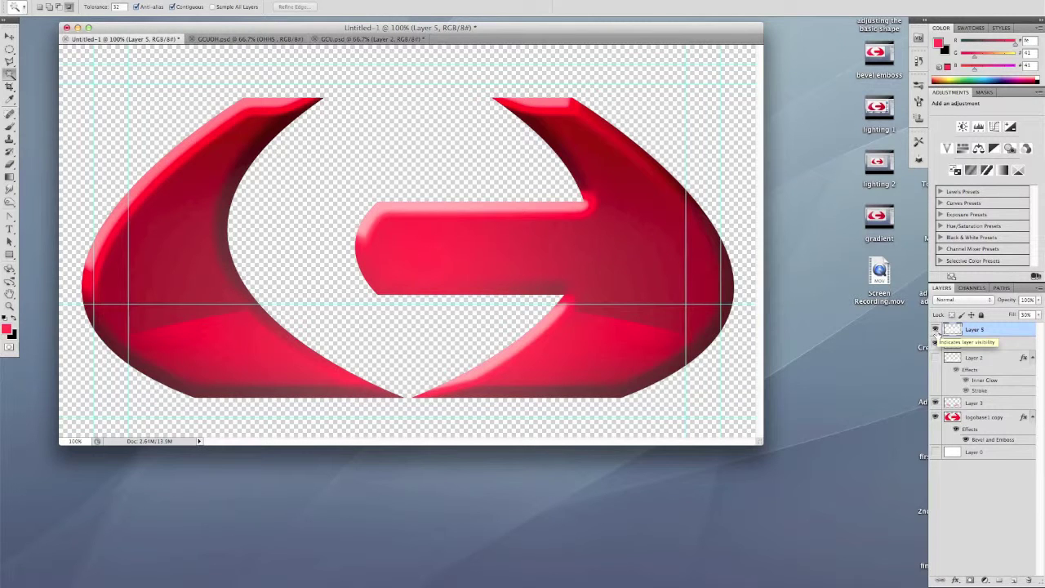
pyautogui.click(935, 331)
pyautogui.click(934, 330)
pyautogui.click(935, 330)
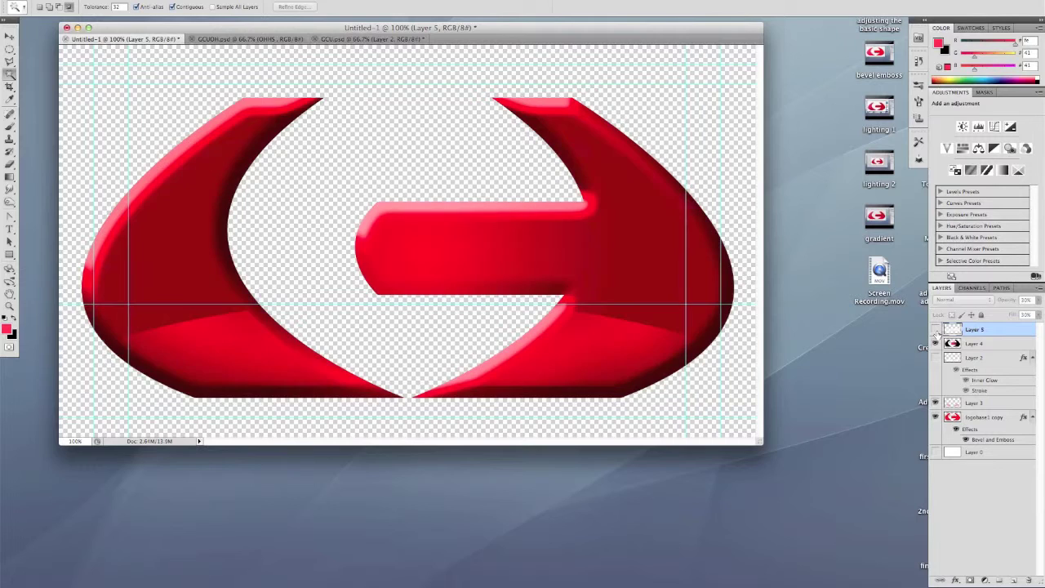
pyautogui.click(935, 330)
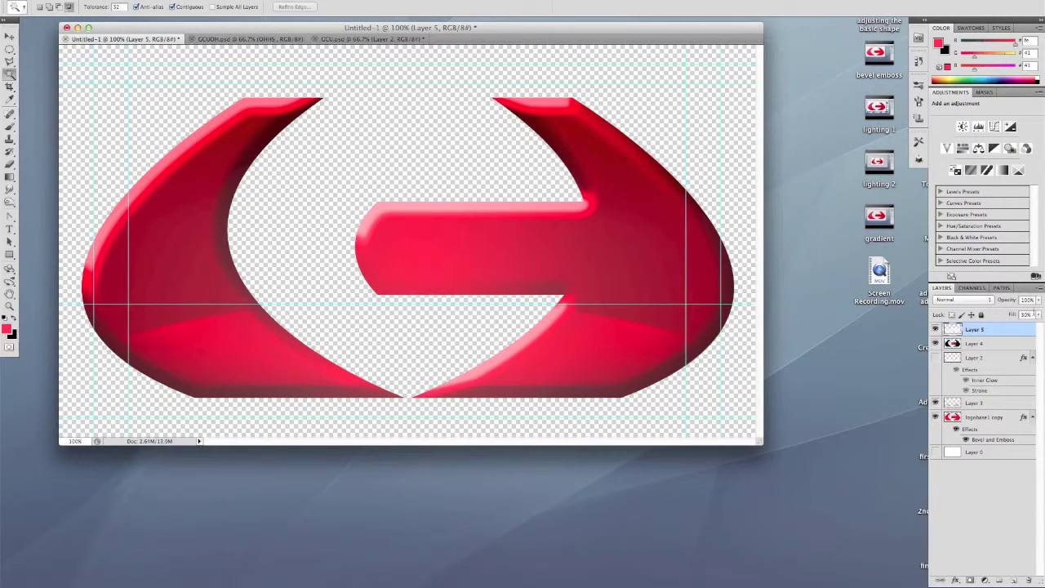
# Lower Layer 5's fill to 16% to make the highlight subtler
pyautogui.click(1038, 316)
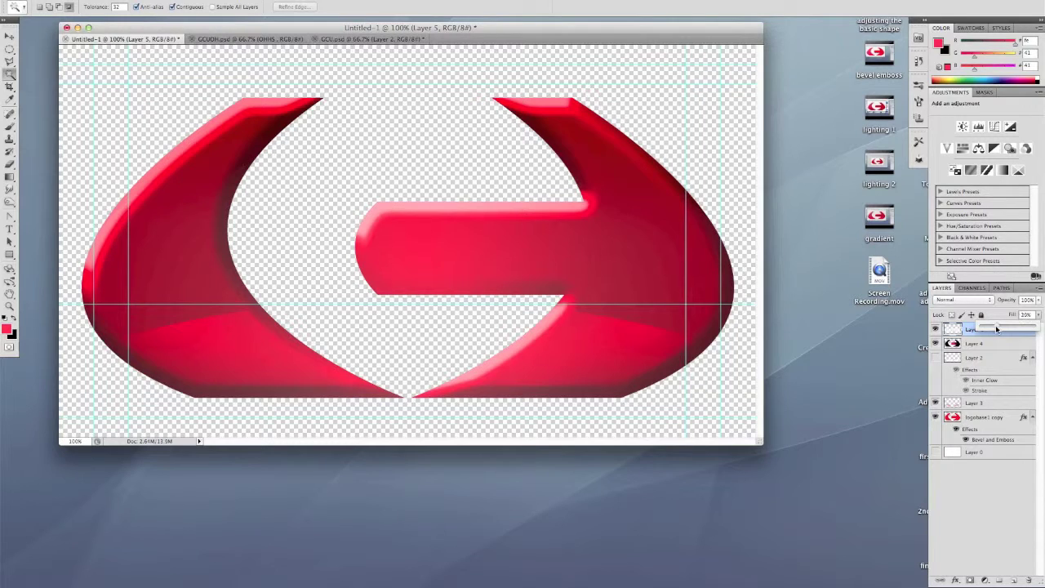
pyautogui.moveTo(995, 328); pyautogui.dragTo(989, 328)
pyautogui.moveTo(990, 328)
pyautogui.mouseDown()
pyautogui.moveTo(999, 328)
pyautogui.moveTo(989, 328)
pyautogui.mouseUp()
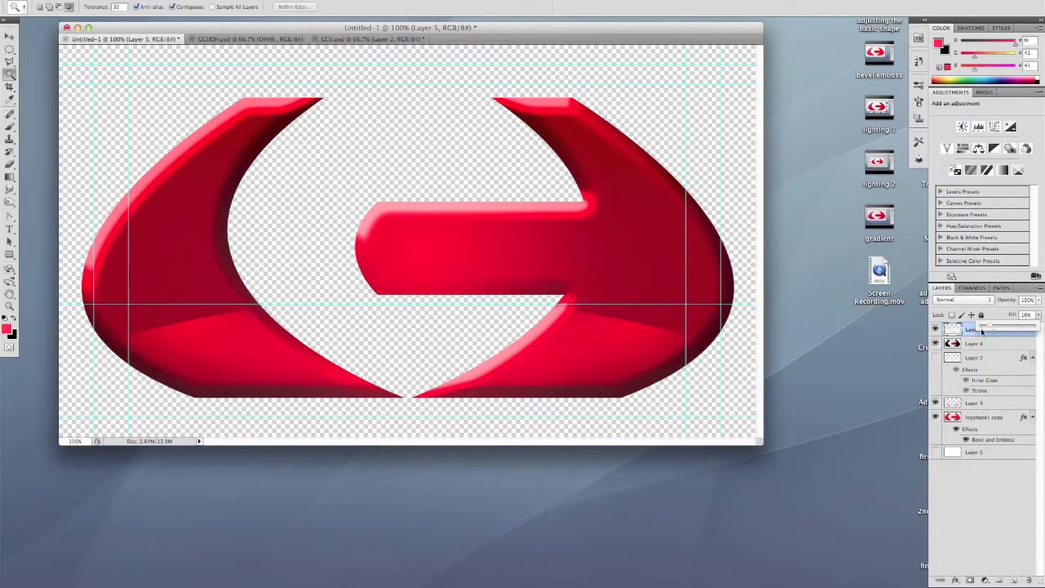
# Preview the logo with Layer 2 briefly shown, and examine the fainter highlight by repeatedly hiding and showing Layer 5
pyautogui.click(940, 381)
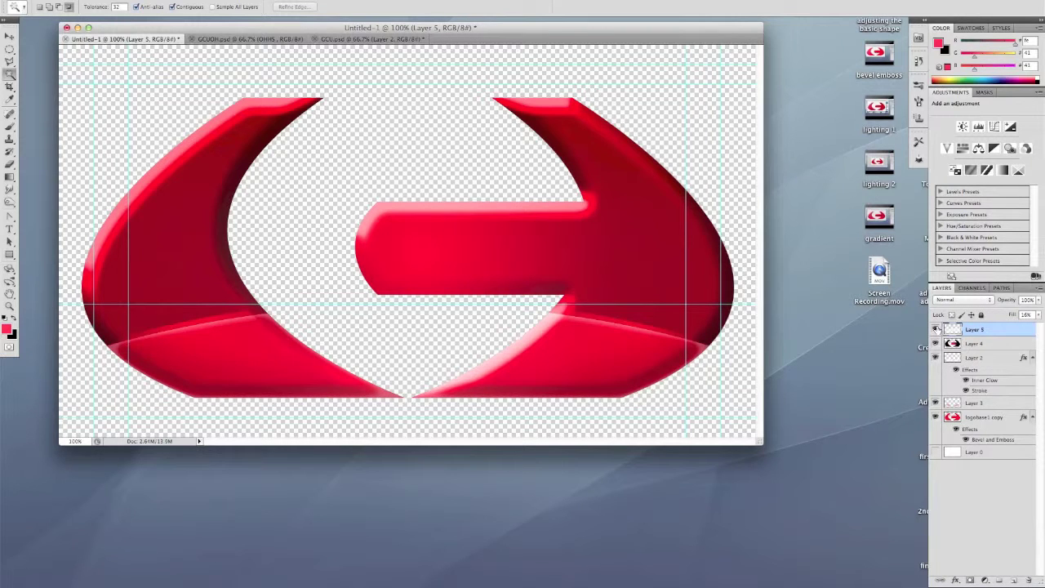
pyautogui.click(935, 359)
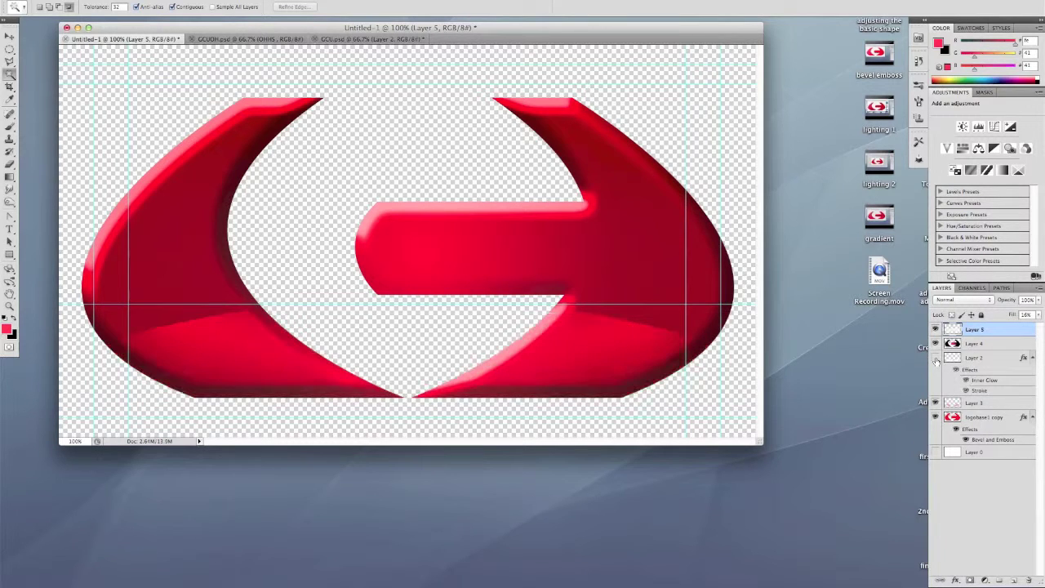
pyautogui.click(935, 329)
pyautogui.click(936, 329)
pyautogui.click(935, 329)
pyautogui.click(936, 329)
pyautogui.click(935, 329)
pyautogui.click(935, 329)
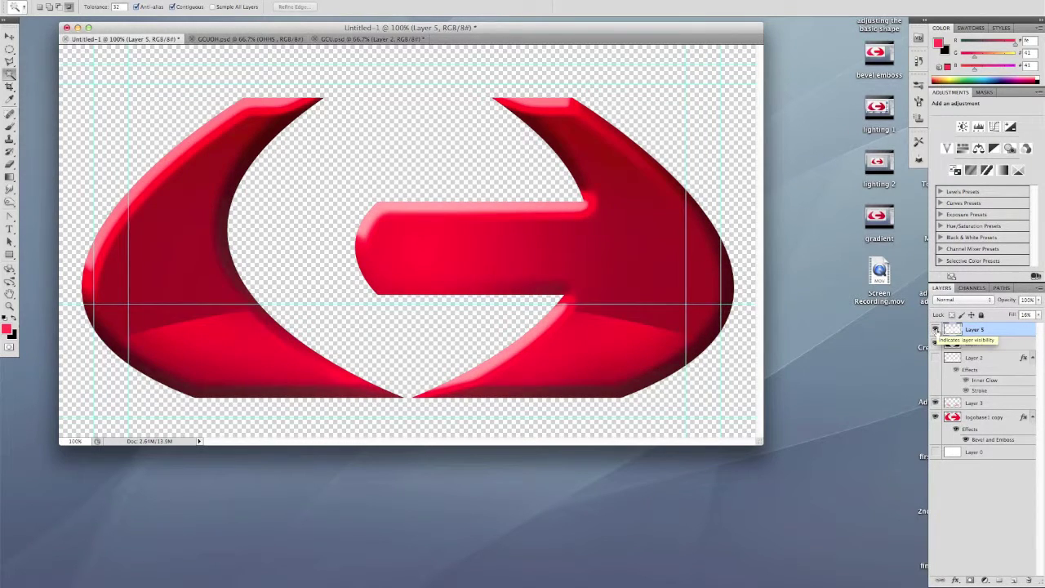
pyautogui.click(935, 329)
pyautogui.click(935, 329)
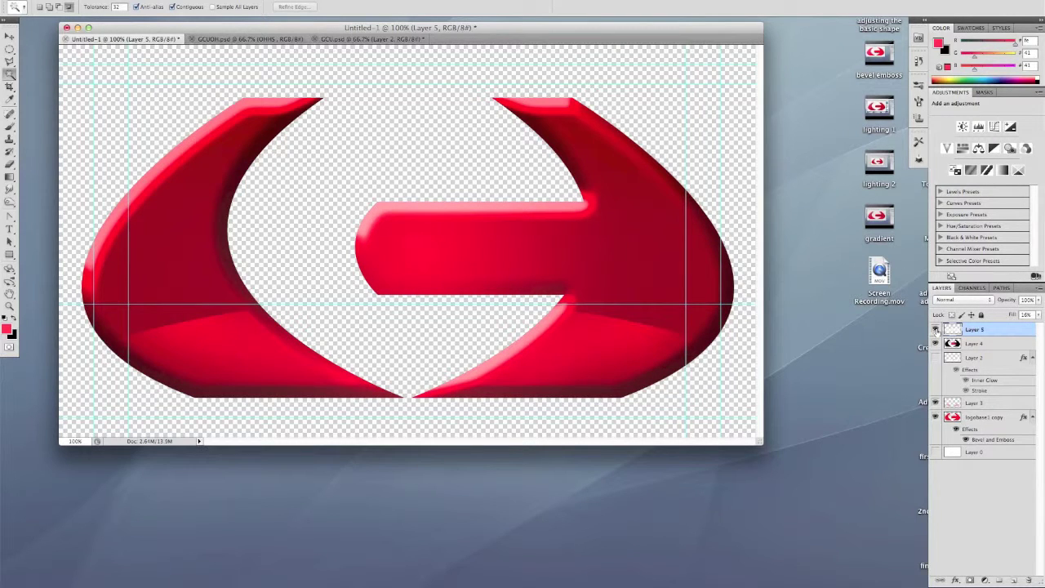